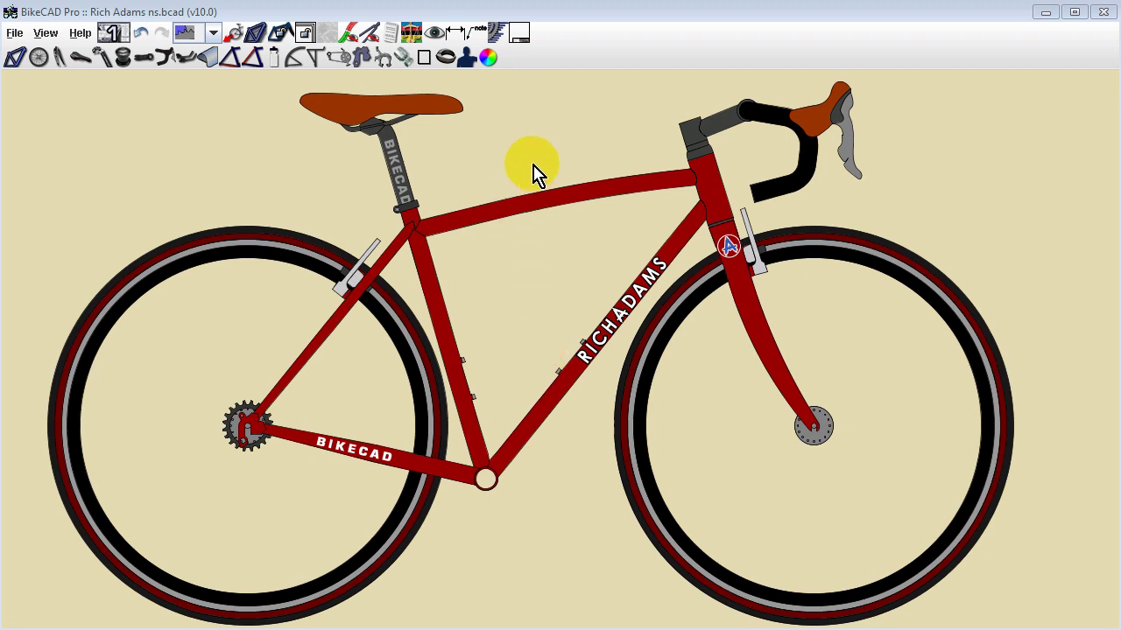
Step: Show the Bob's Bikes title block and mark its 100 mm left/right and 280 mm bottom margins
click(519, 35)
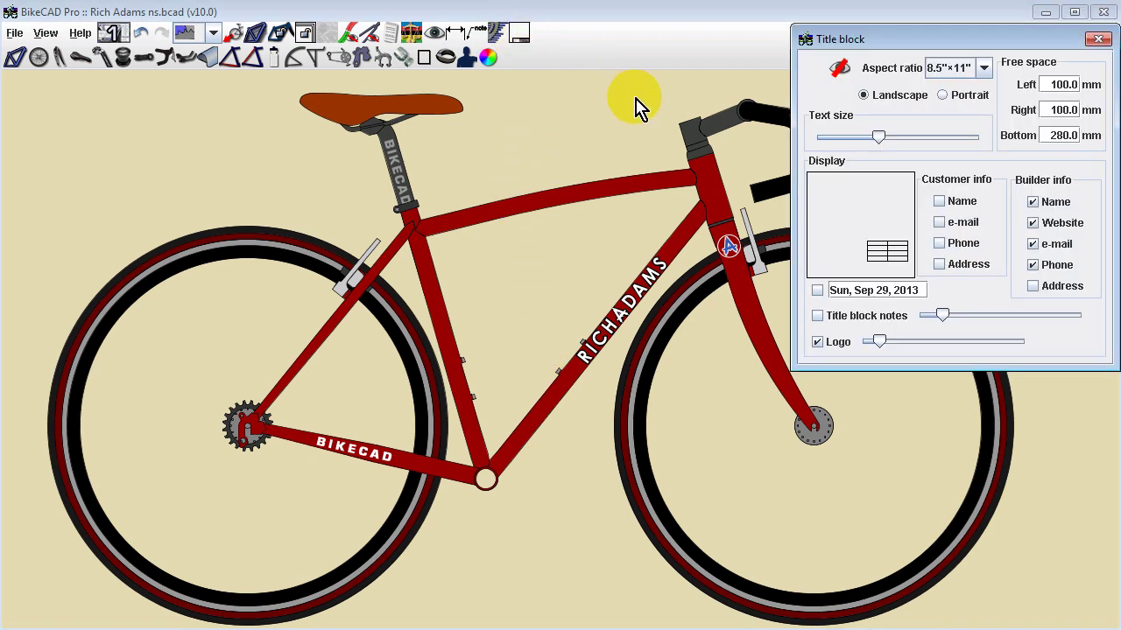
click(841, 74)
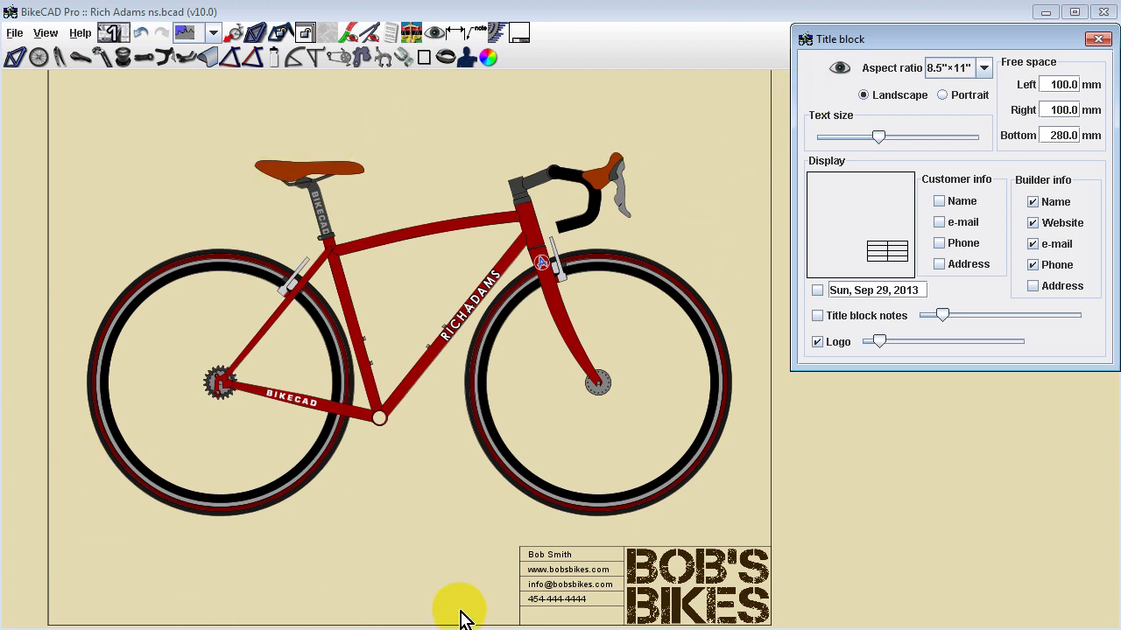
click(775, 477)
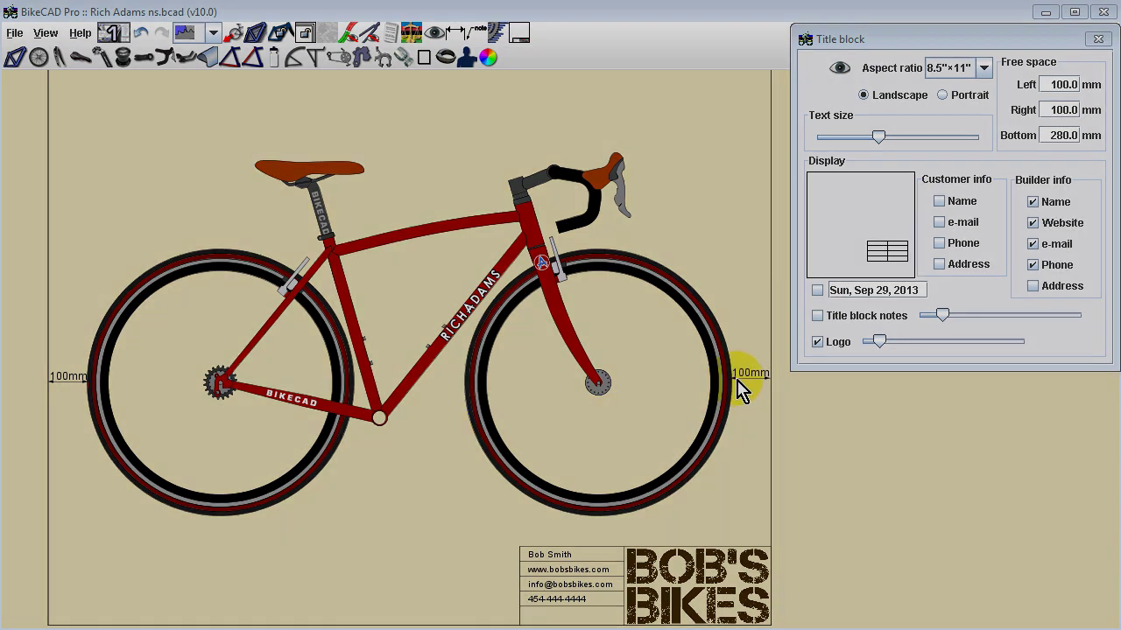
click(1061, 84)
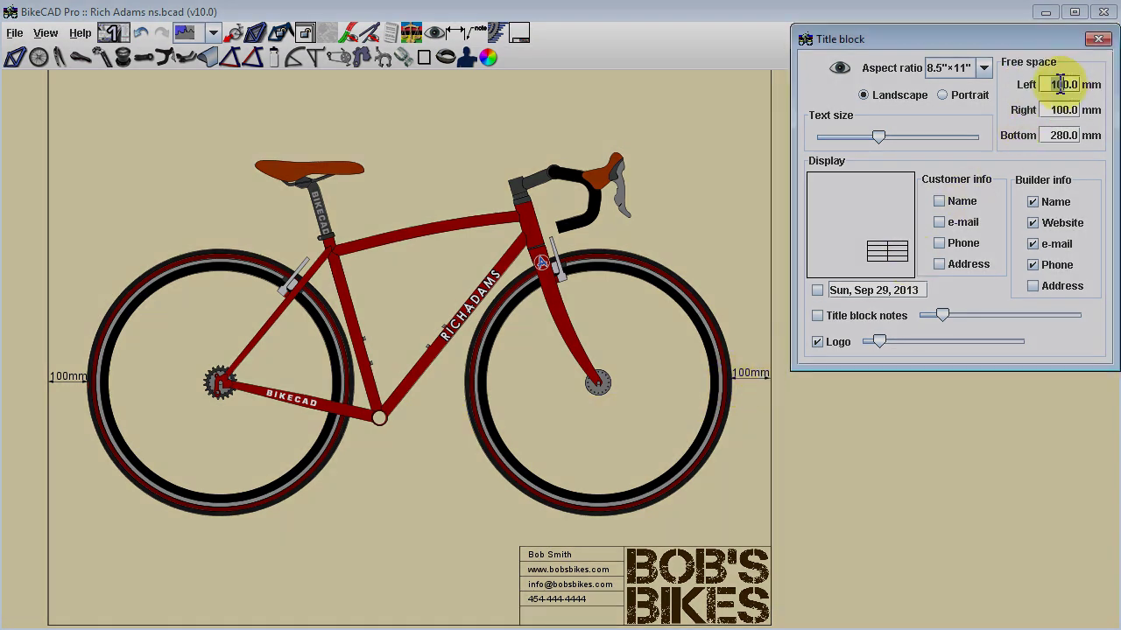
click(1055, 135)
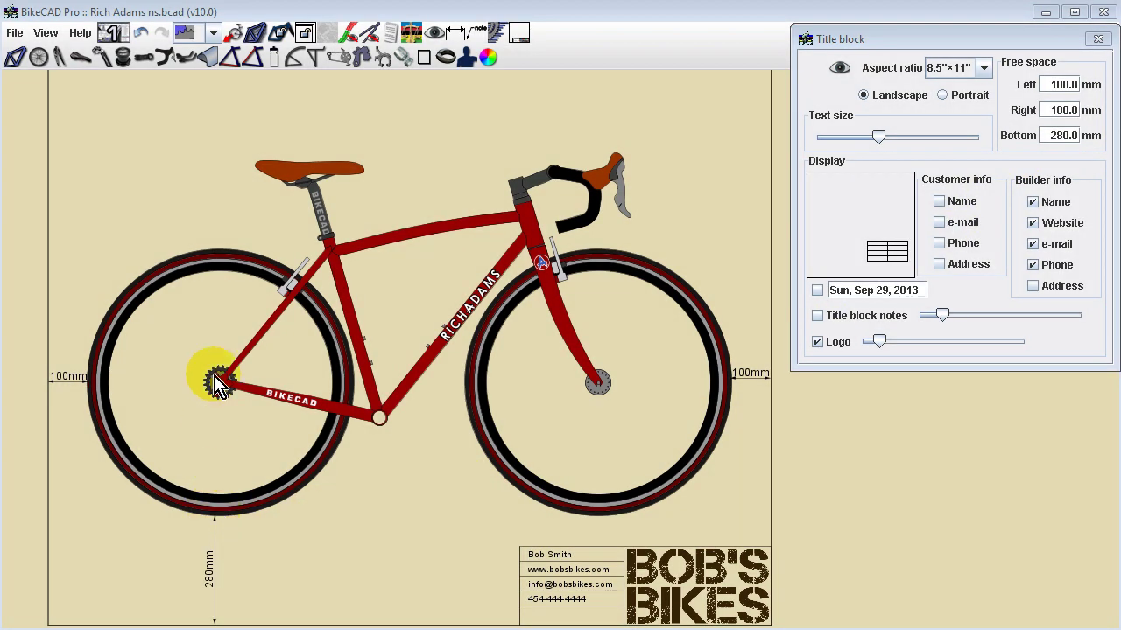
click(214, 33)
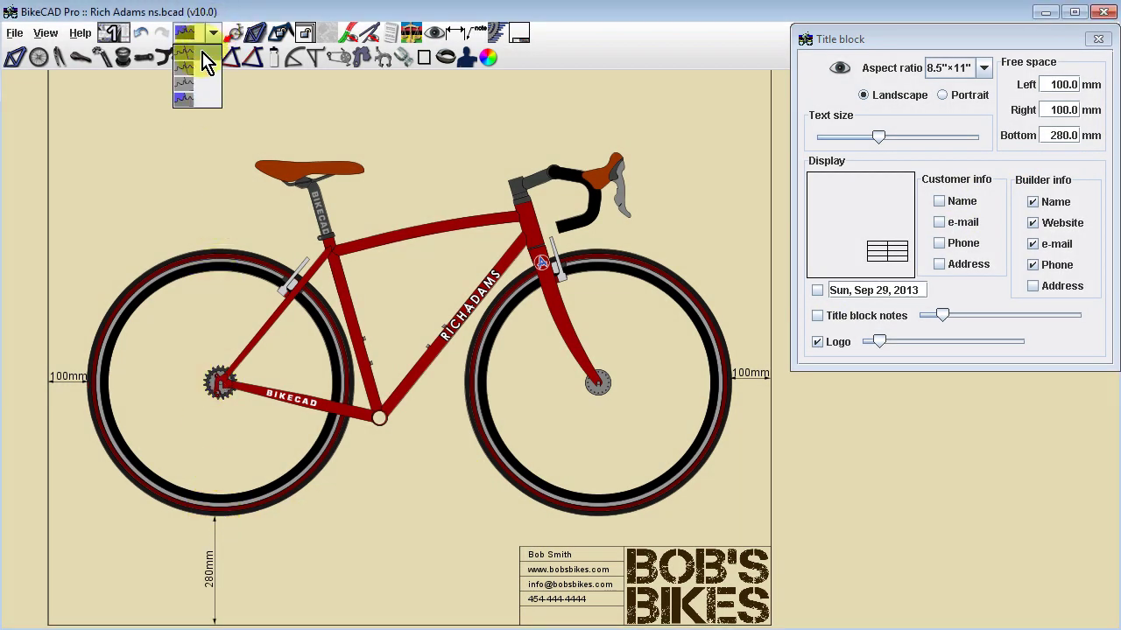
click(204, 68)
click(214, 34)
click(204, 94)
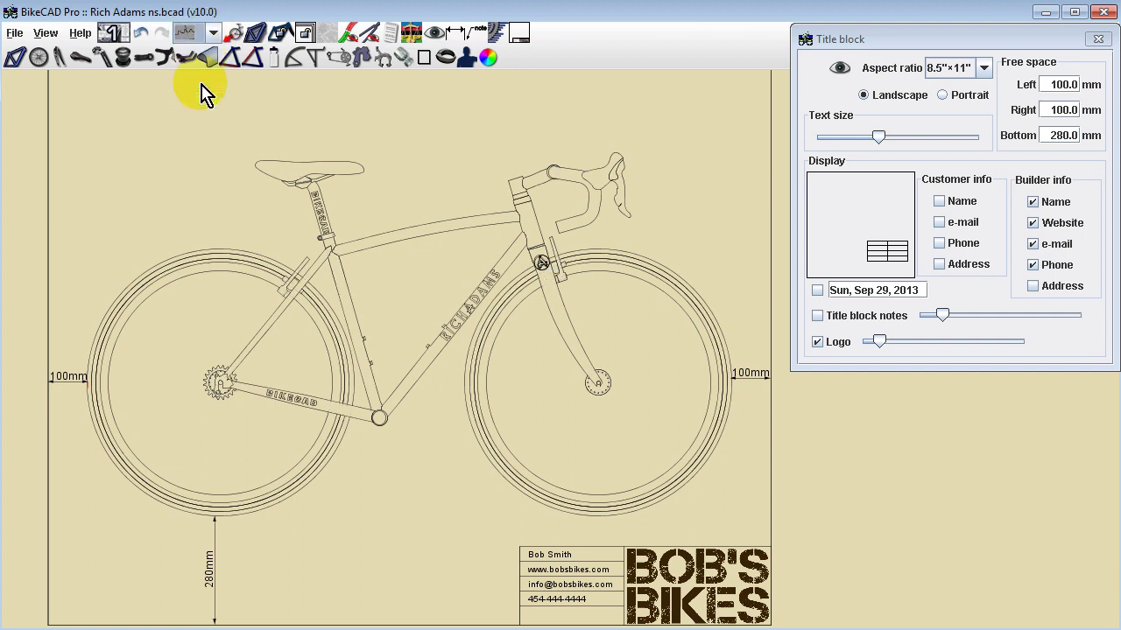
click(212, 35)
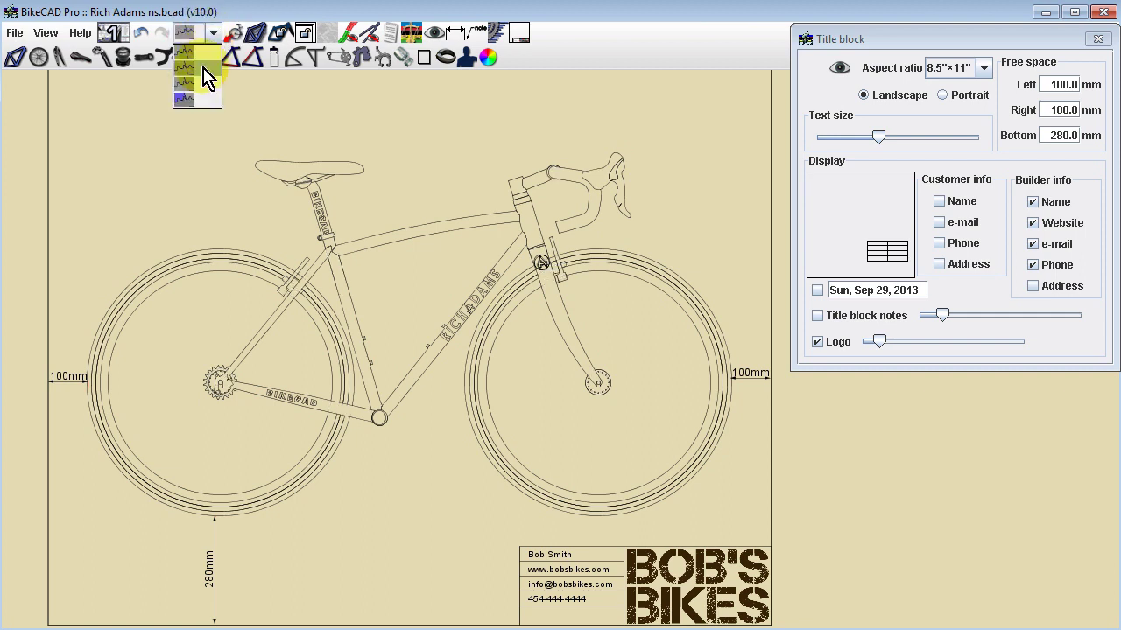
click(201, 99)
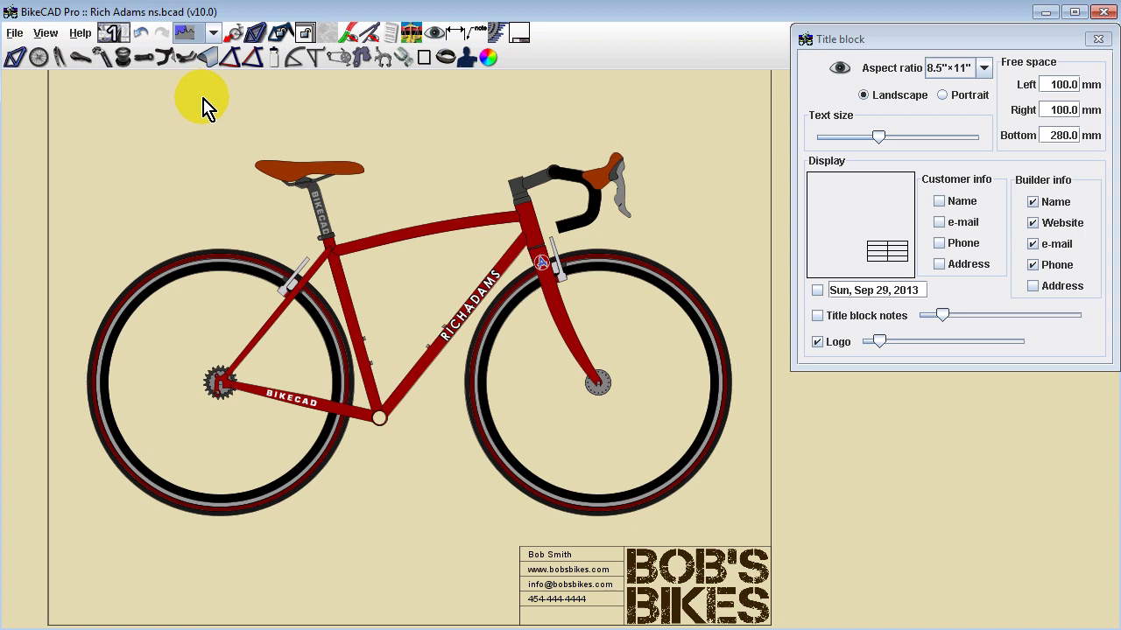
click(15, 34)
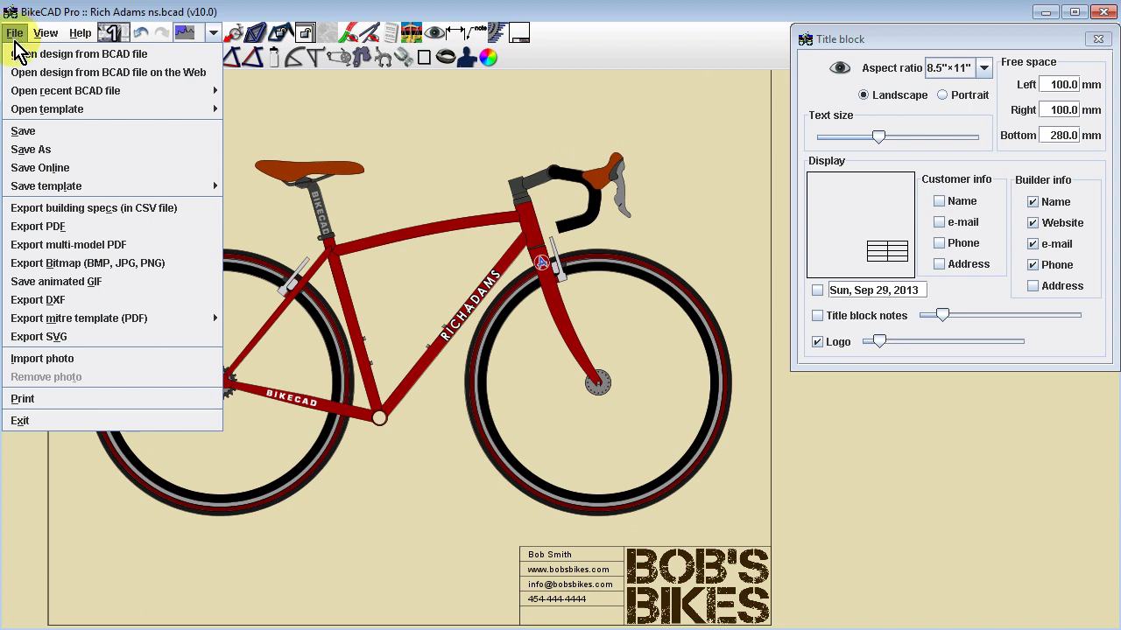
Step: Start a multi-model PDF export and add Breadwinner ns.bcad and Six Eleven ns.bcad as extra models
click(44, 248)
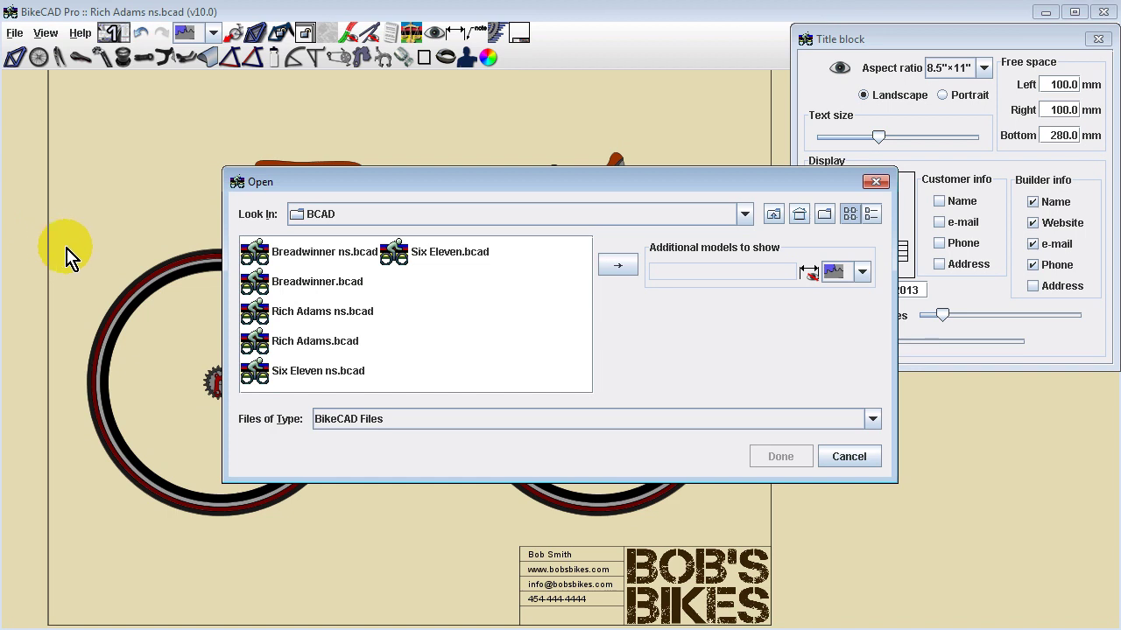
click(289, 252)
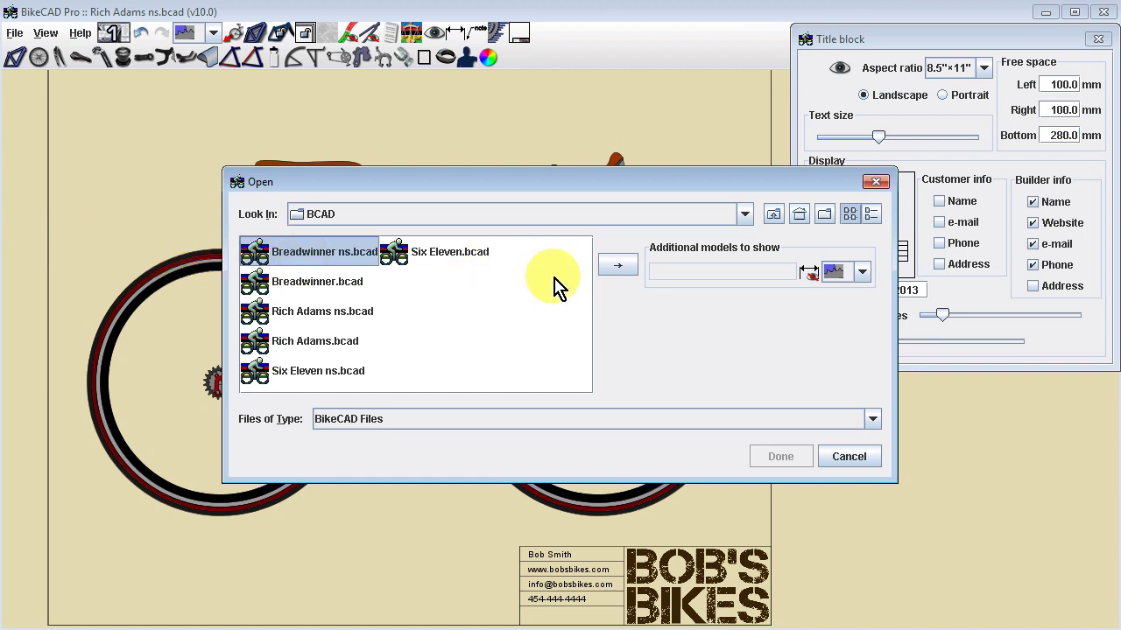
click(616, 268)
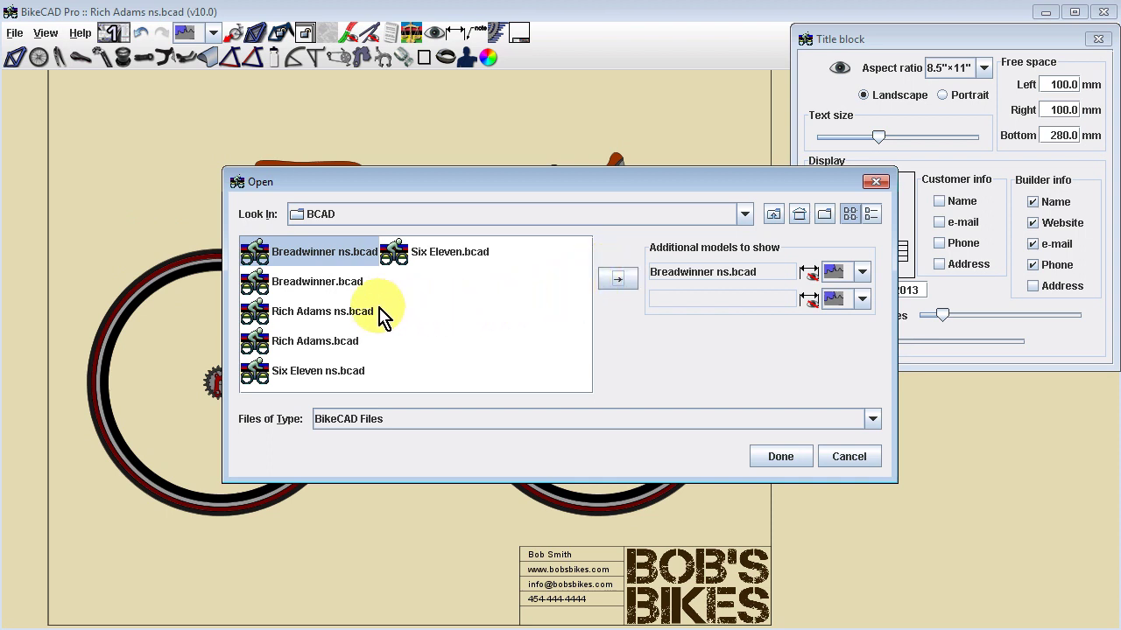
click(282, 376)
click(616, 280)
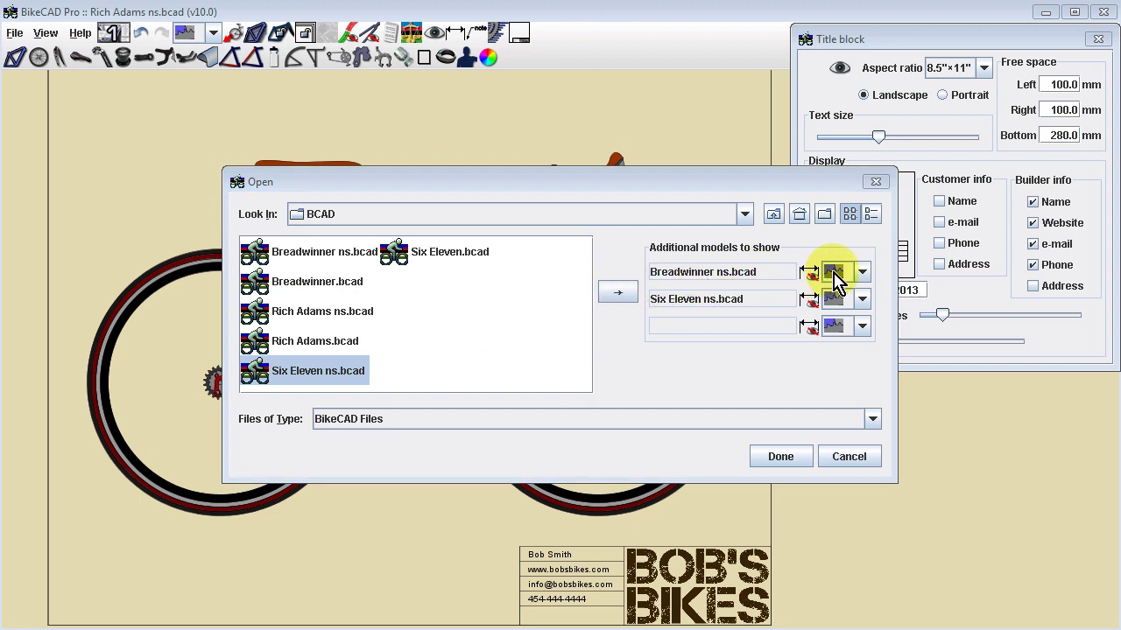
Step: Give the Breadwinner model the grey line style, then switch it to the last drawing style
click(863, 276)
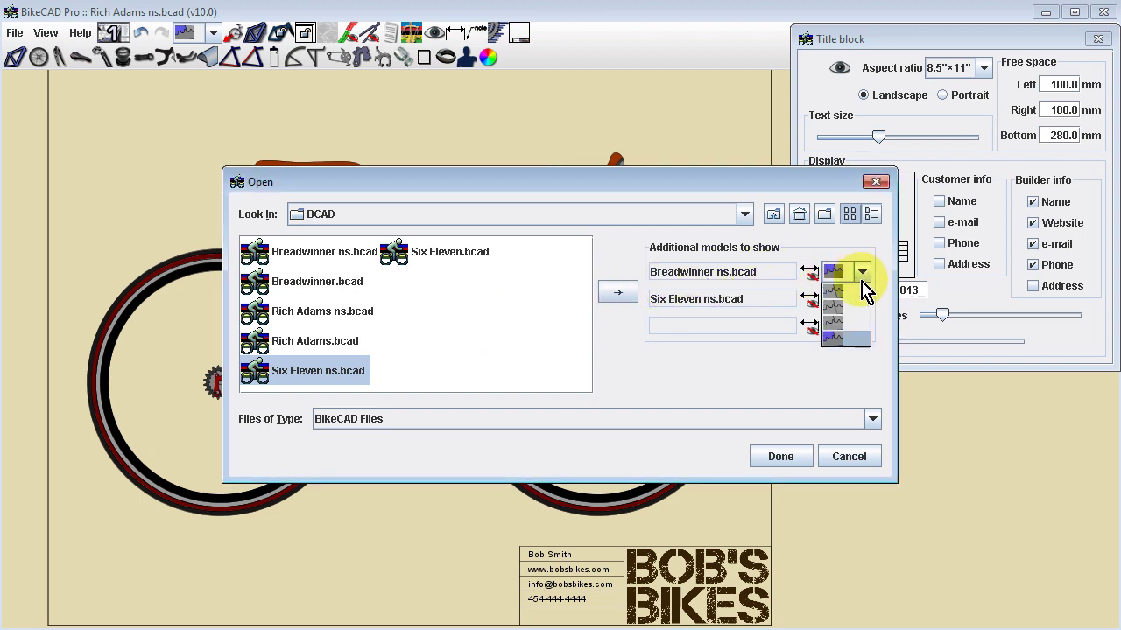
click(853, 306)
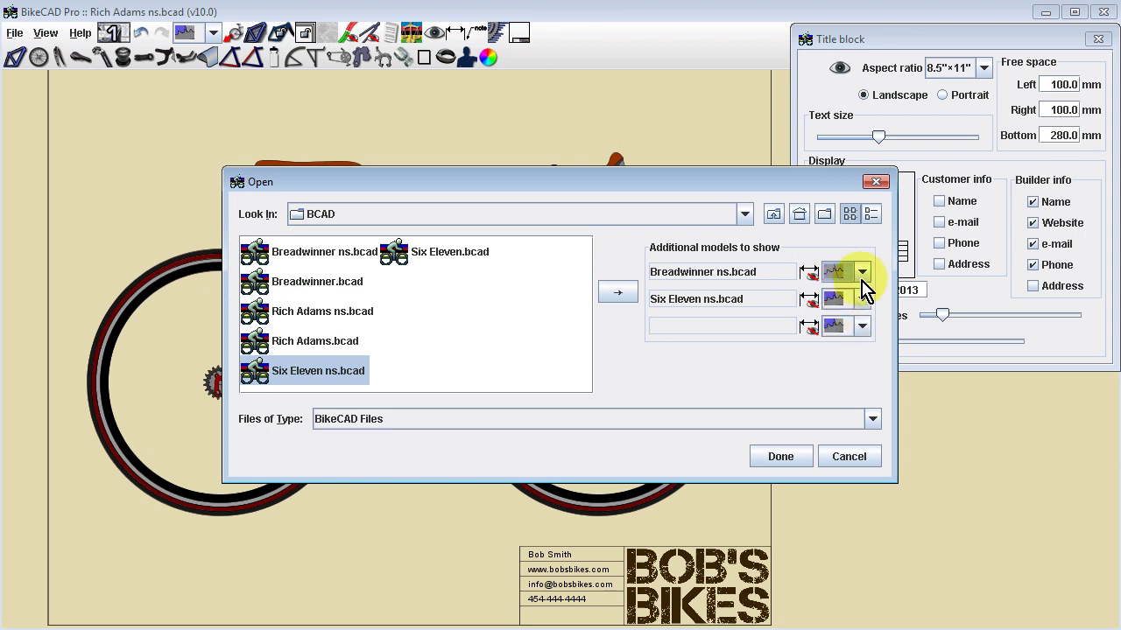
click(862, 275)
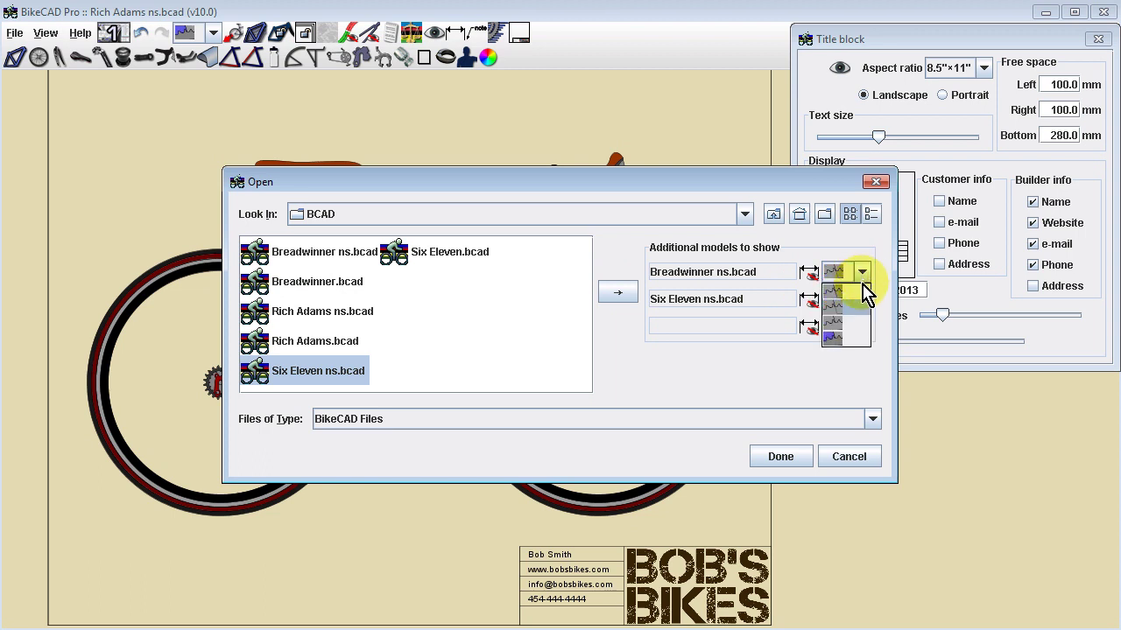
click(848, 338)
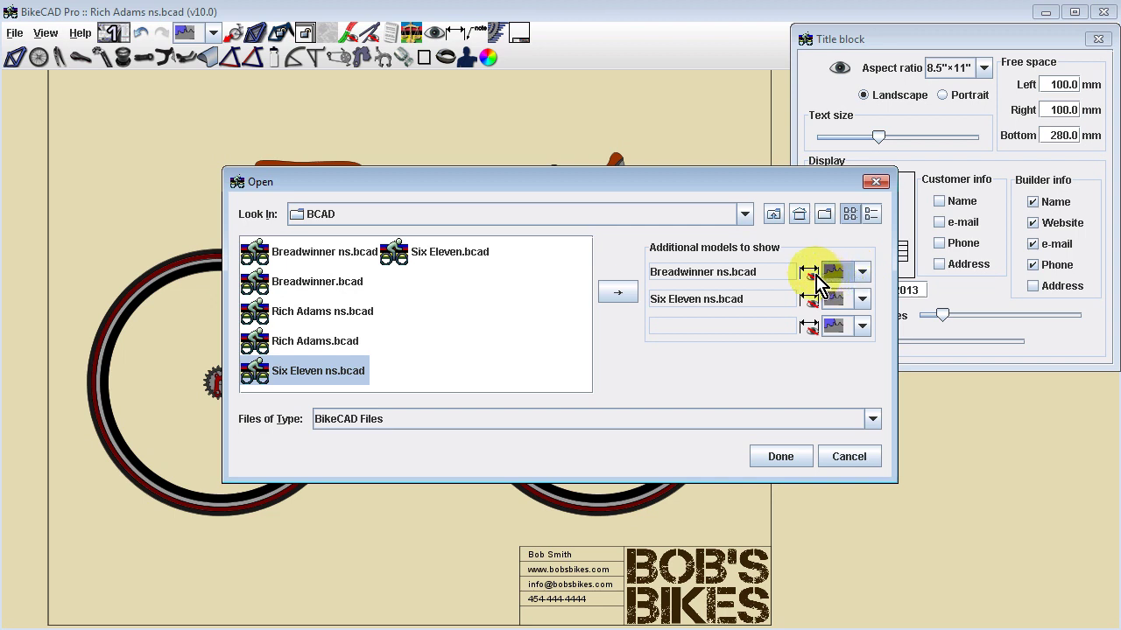
Step: Toggle Breadwinner's flip icon back to its original state and confirm the model list
click(815, 278)
click(815, 279)
click(816, 274)
click(815, 276)
click(781, 457)
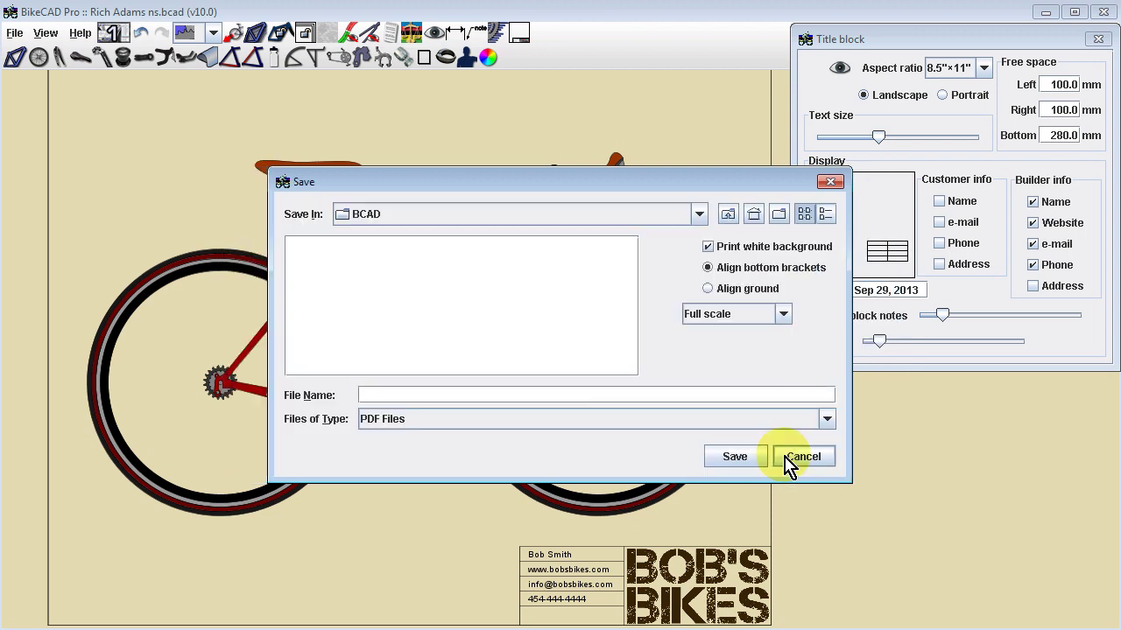
Step: Save the overlaid three-bike PDF as '3 model comparison'
click(525, 396)
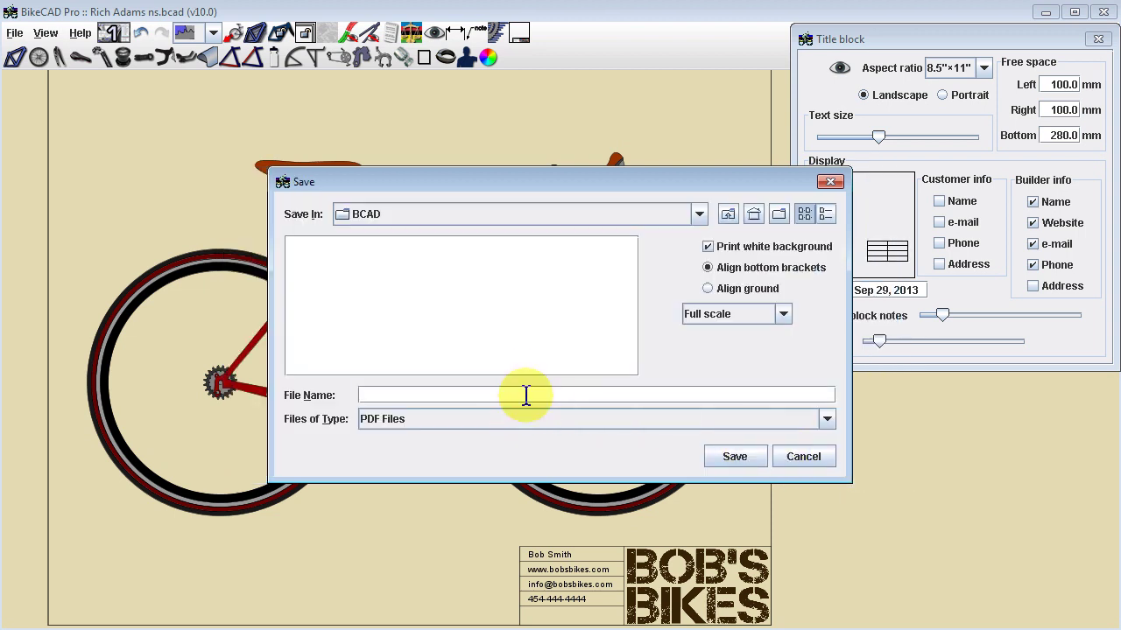
text(3 model comparison)
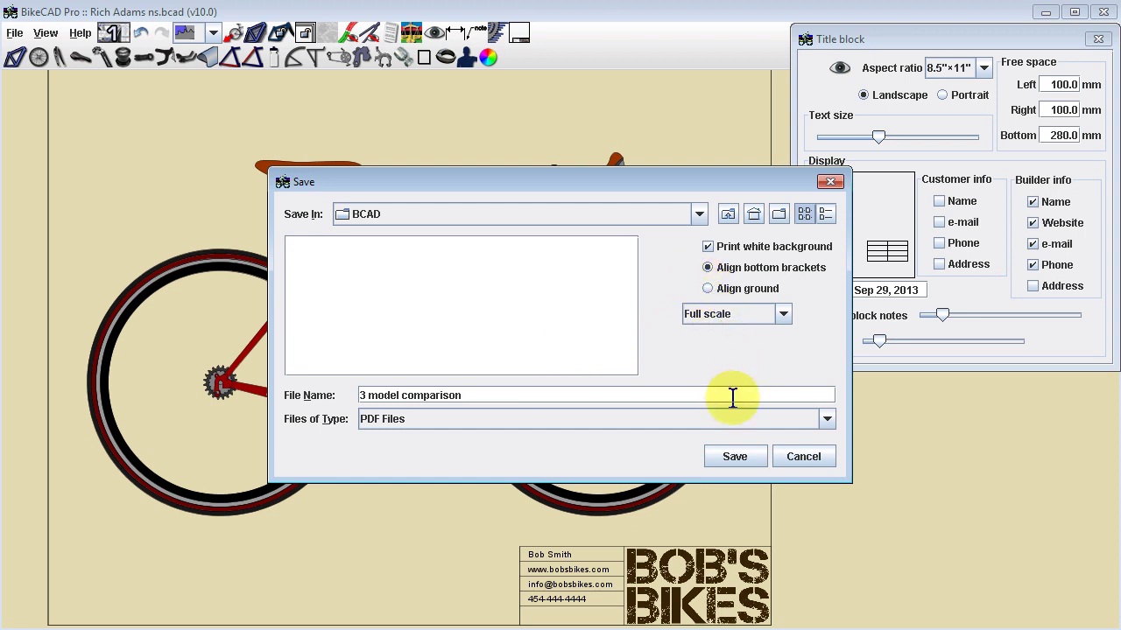
click(734, 457)
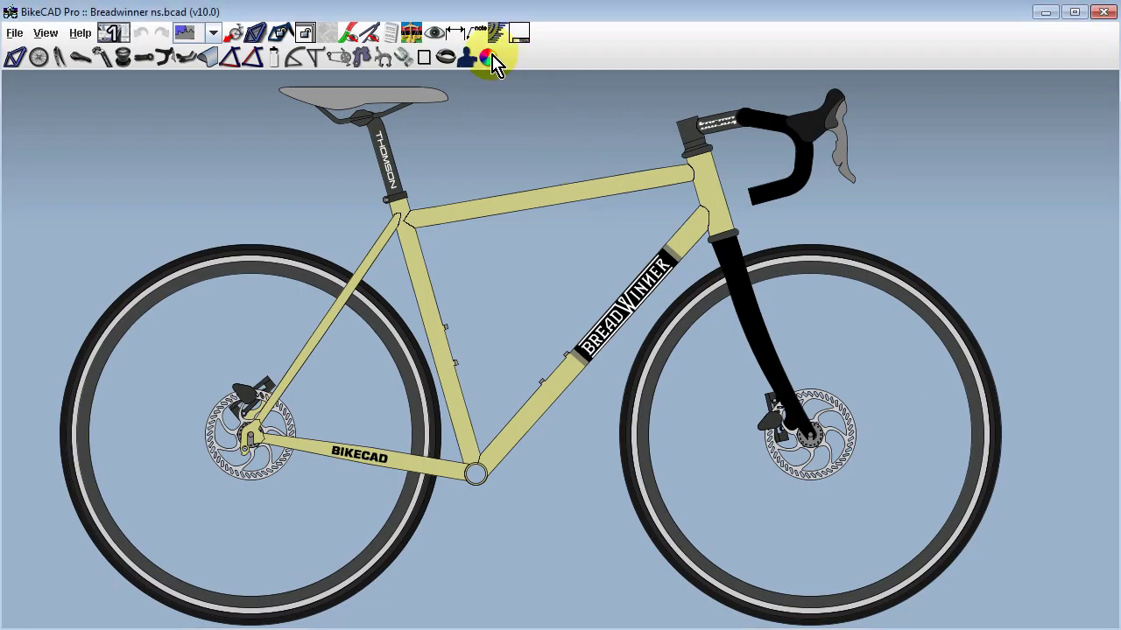
Step: Set Breadwinner's paint outline colour to dark red
click(488, 57)
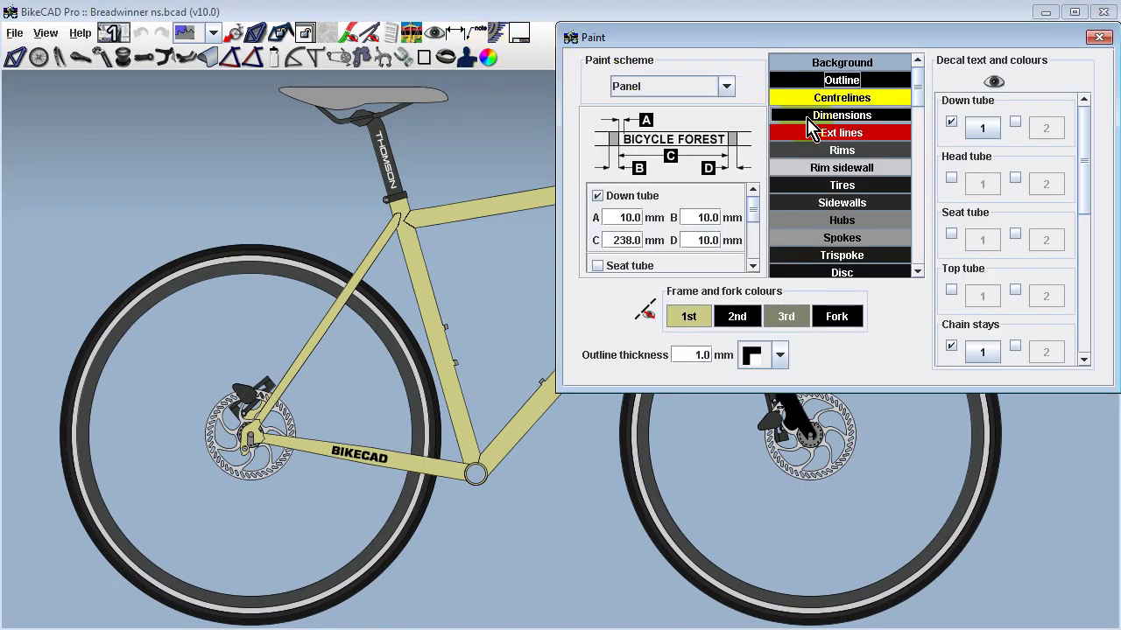
click(665, 357)
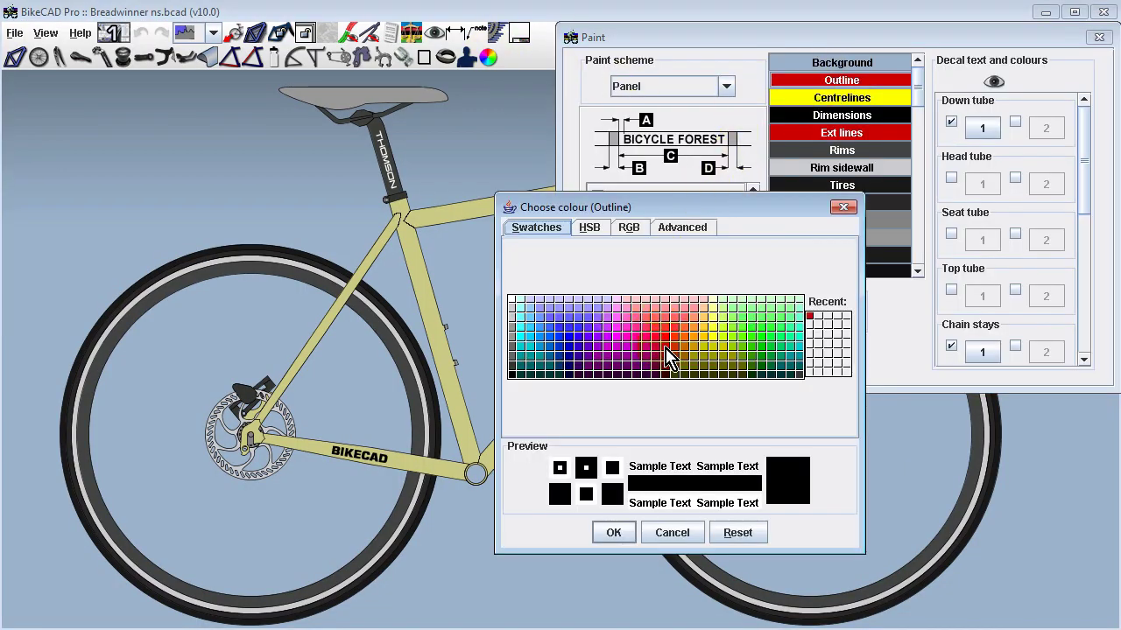
click(631, 527)
click(1099, 36)
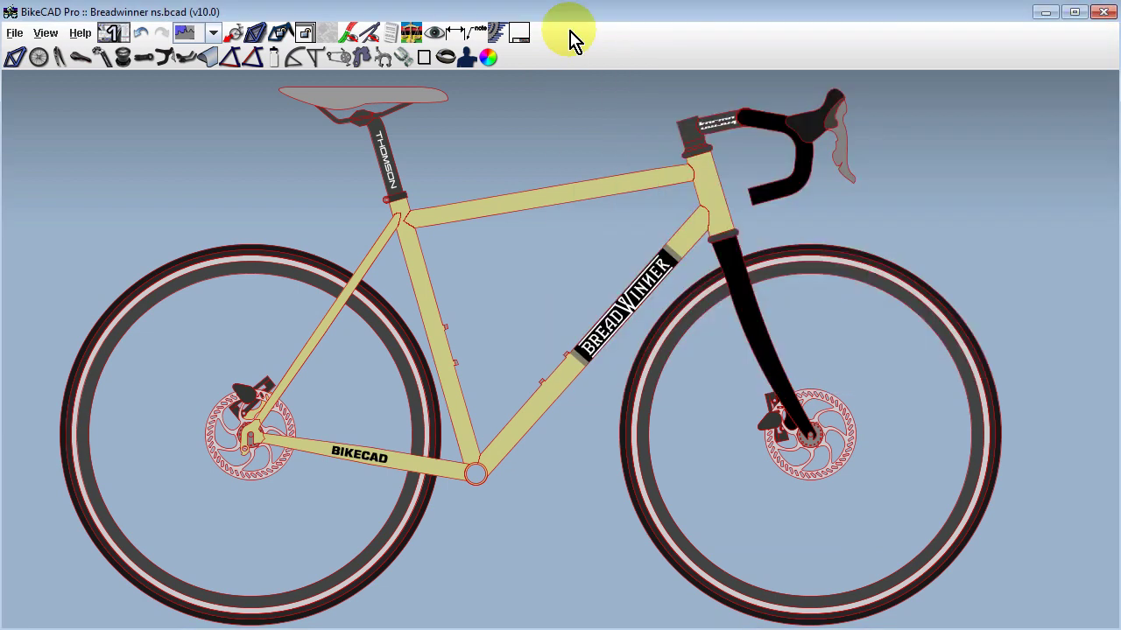
Step: Load Six Eleven ns.bcad from recent files and bring up its paint settings
click(16, 34)
click(16, 33)
click(16, 33)
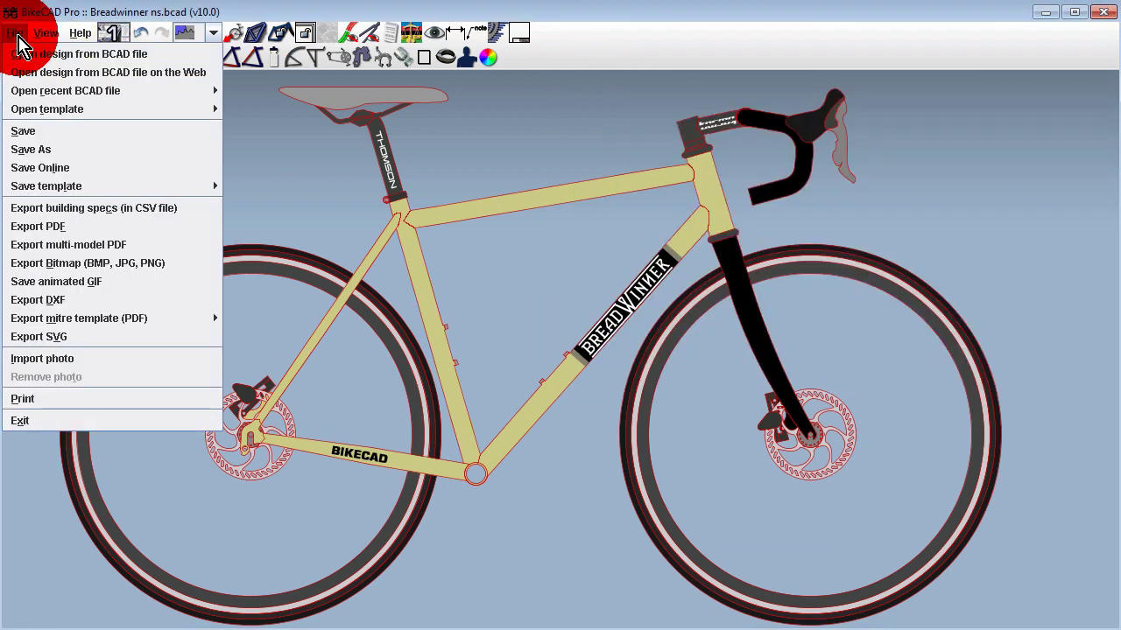
mouse_move(52, 90)
click(249, 109)
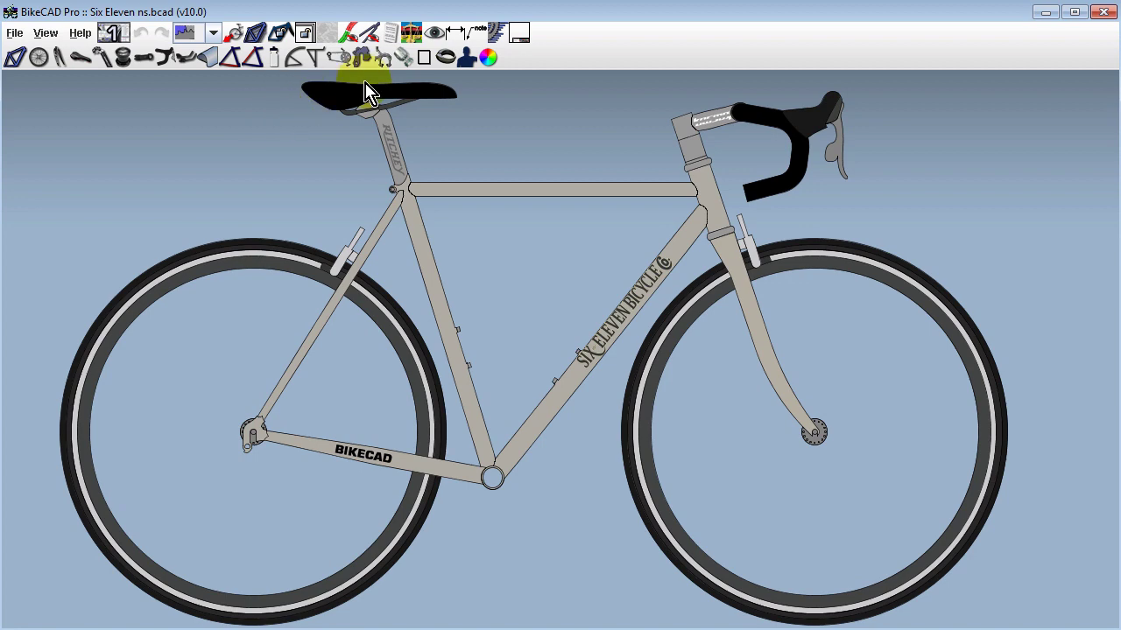
click(488, 56)
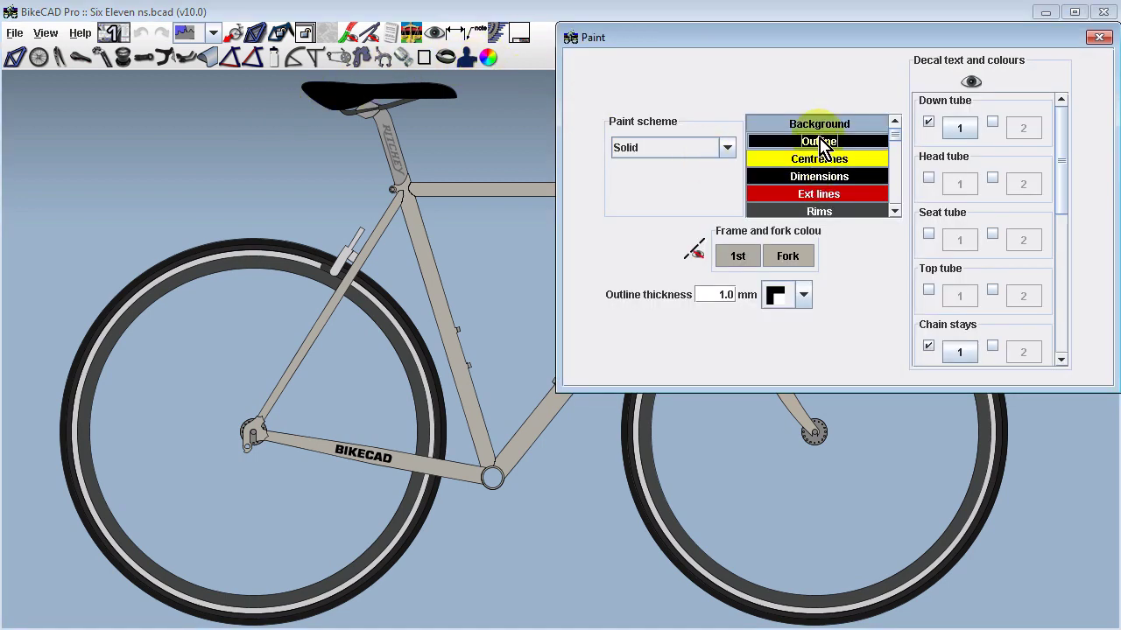